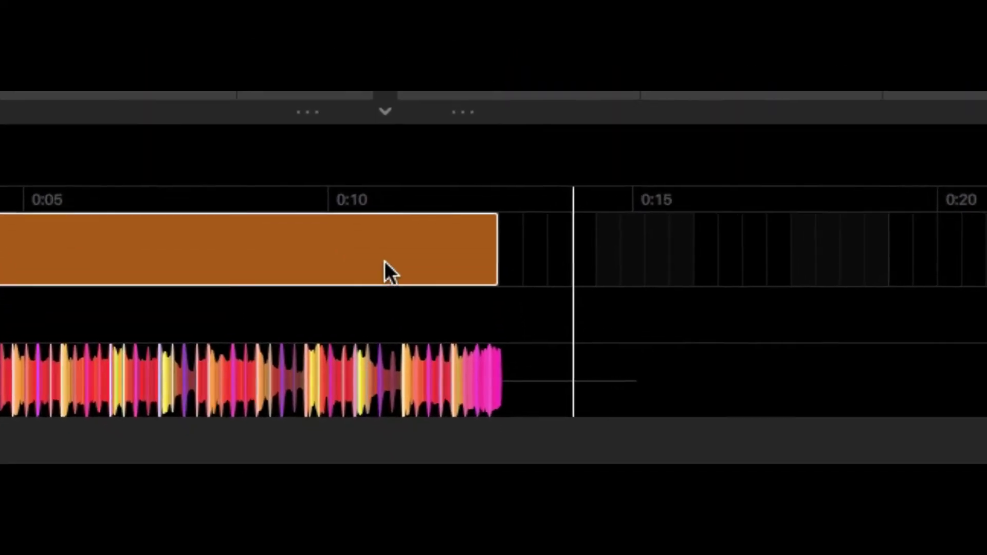
- Place the ghost scene after Intro, remove it again, and play the arrangement from Intro
{"action": "left_click", "coordinate": [365, 212]}
{"action": "type", "text": "ghost sc"}
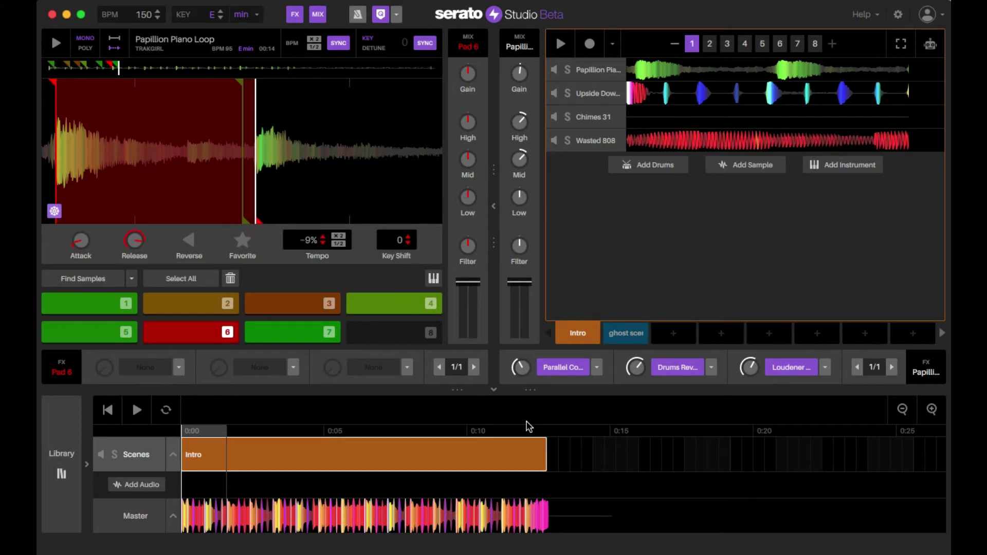
{"action": "left_click", "coordinate": [638, 336]}
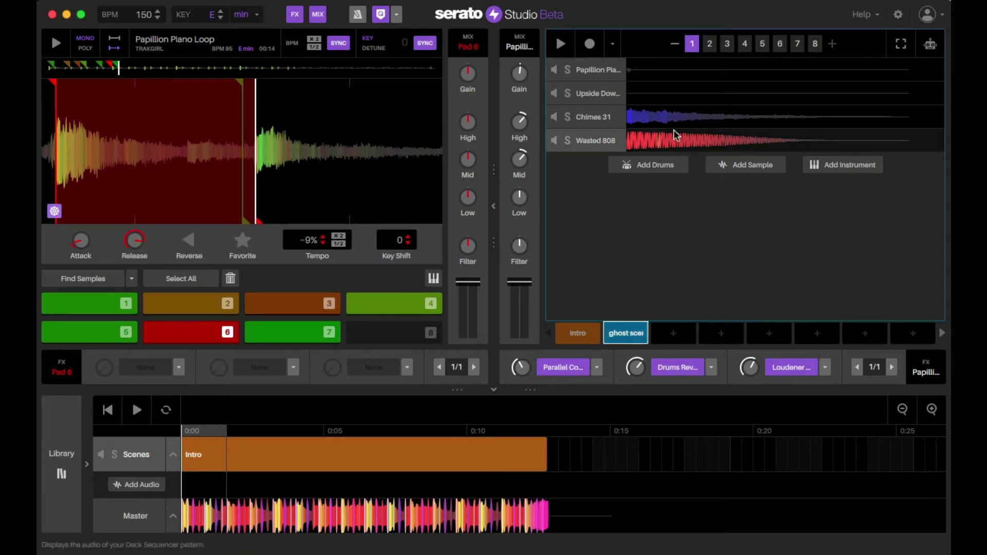
{"action": "left_click_drag", "start_coordinate": [626, 332], "coordinate": [573, 463]}
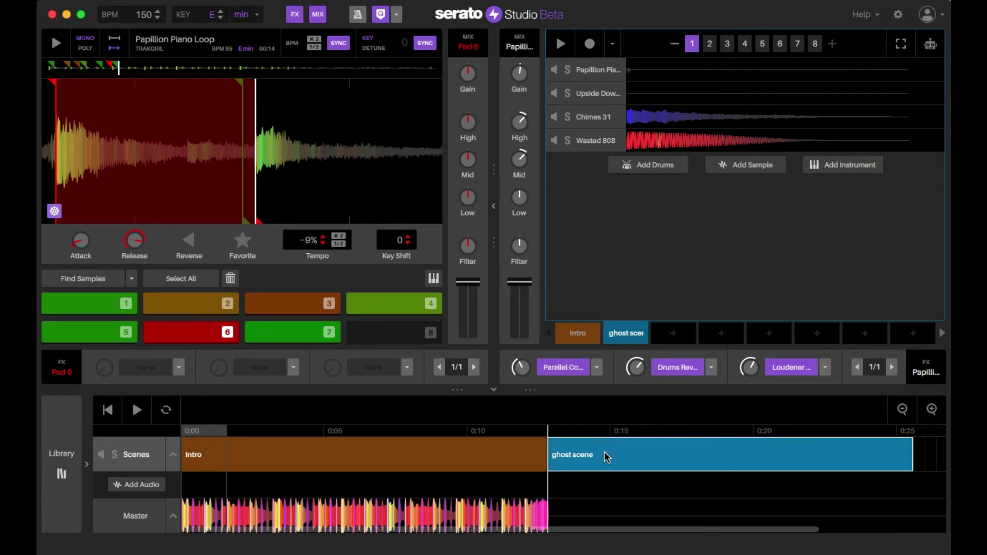
{"action": "key", "text": "BackSpace"}
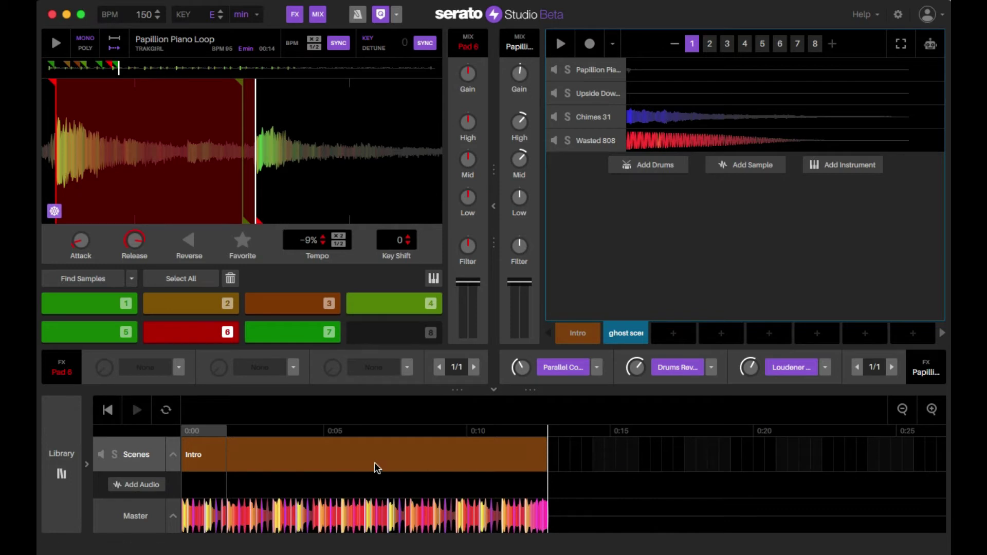
{"action": "left_click", "coordinate": [374, 462]}
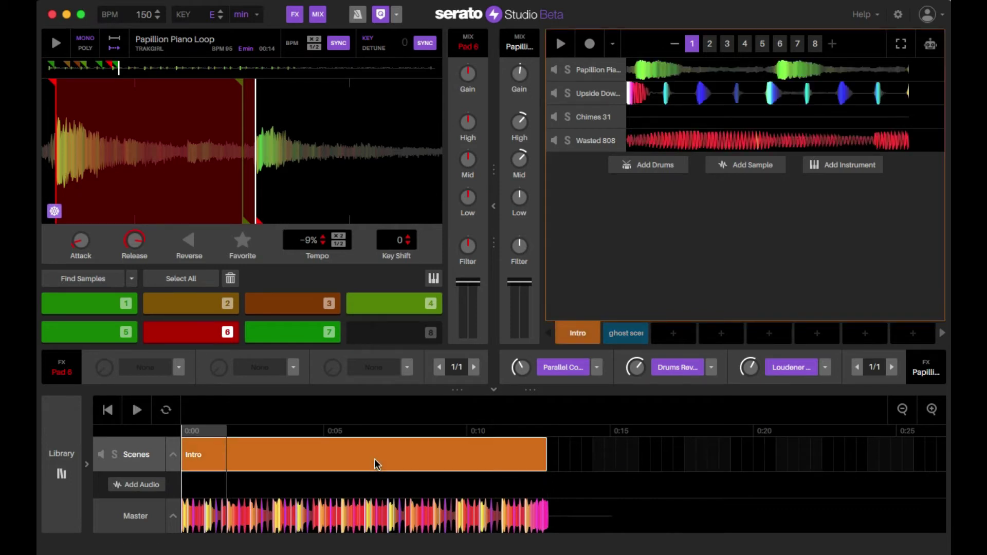
{"action": "key", "text": "space"}
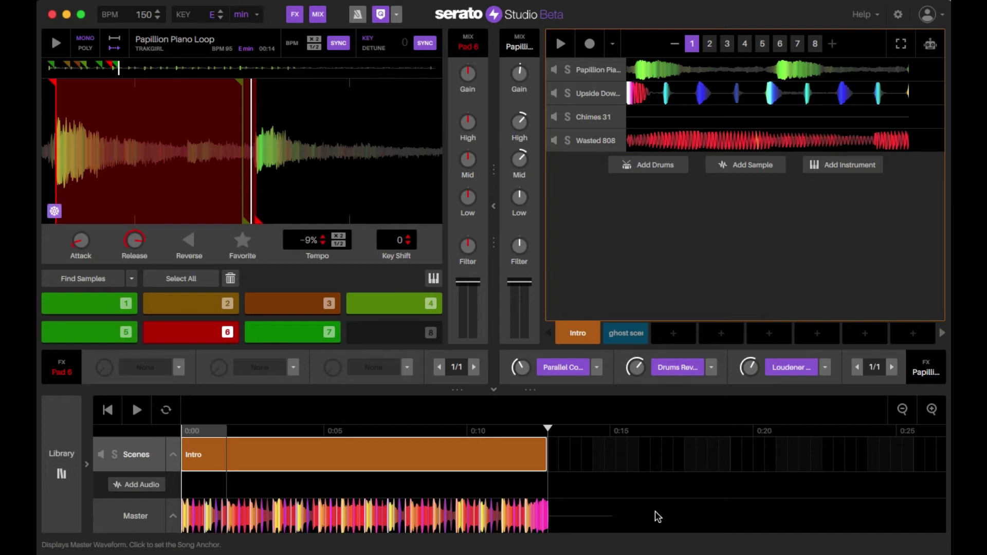
- Add the ghost scene back right after Intro and select the Intro block
{"action": "left_click", "coordinate": [636, 335]}
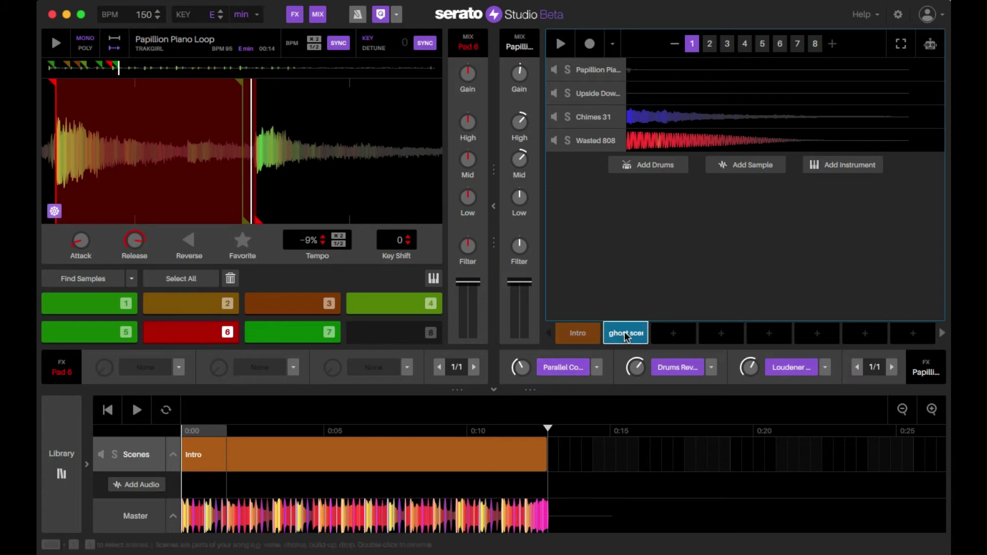
{"action": "left_click_drag", "start_coordinate": [624, 332], "coordinate": [578, 446]}
{"action": "left_click", "coordinate": [407, 470]}
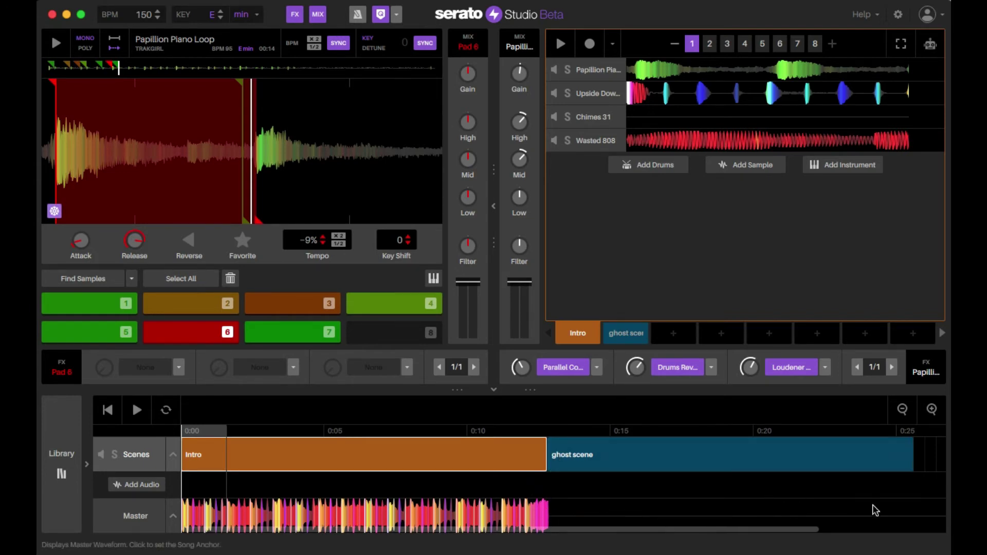
{"action": "scroll", "coordinate": [562, 529], "scroll_direction": "right", "scroll_amount": 2}
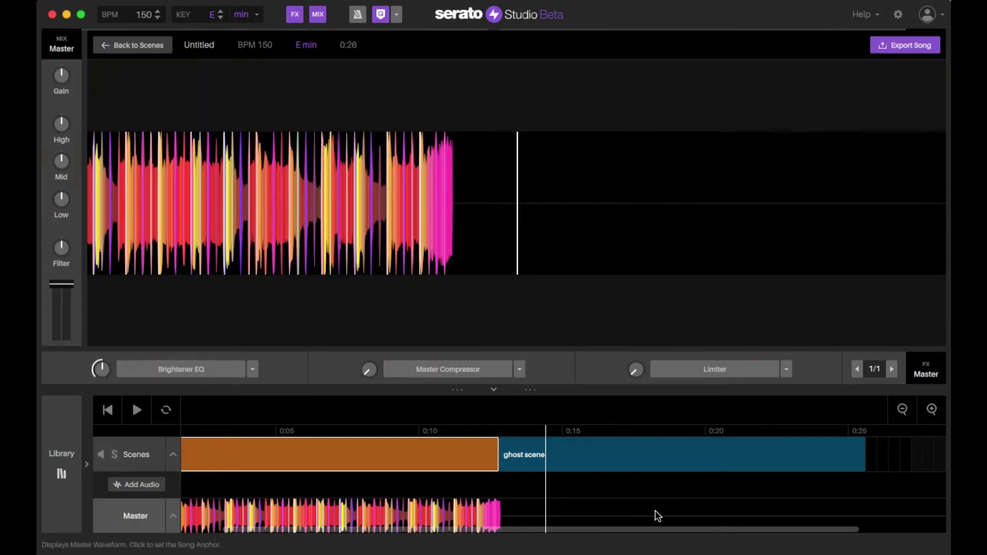
- View the master waveform, return to Scenes, and play the song from 0:00
{"action": "left_click", "coordinate": [546, 513]}
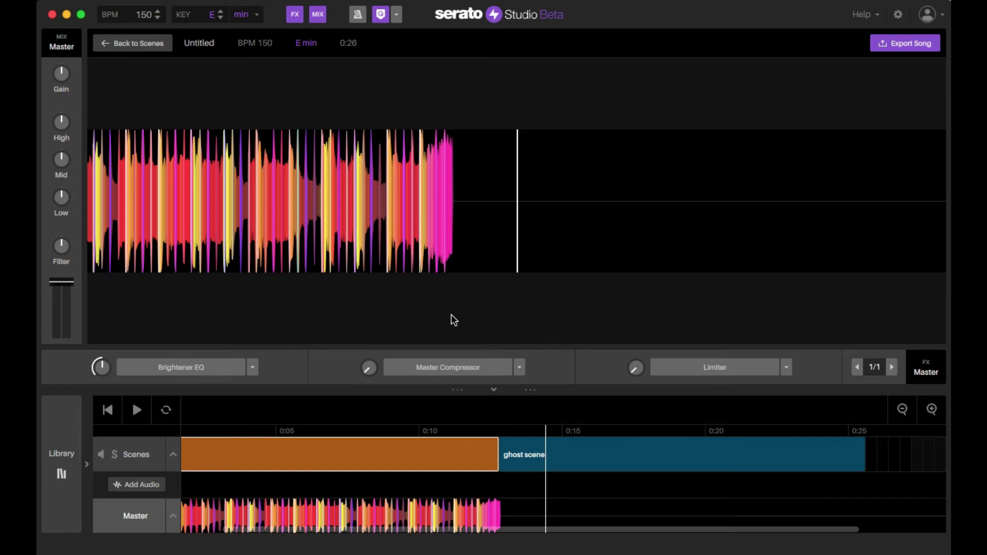
{"action": "left_click", "coordinate": [324, 458]}
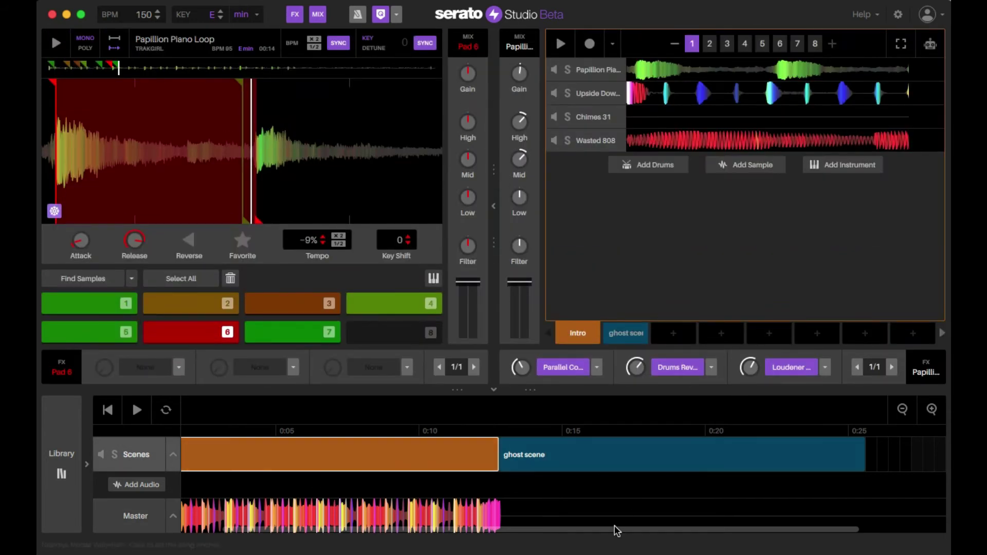
{"action": "left_click_drag", "start_coordinate": [615, 531], "coordinate": [531, 539]}
{"action": "key", "text": "space"}
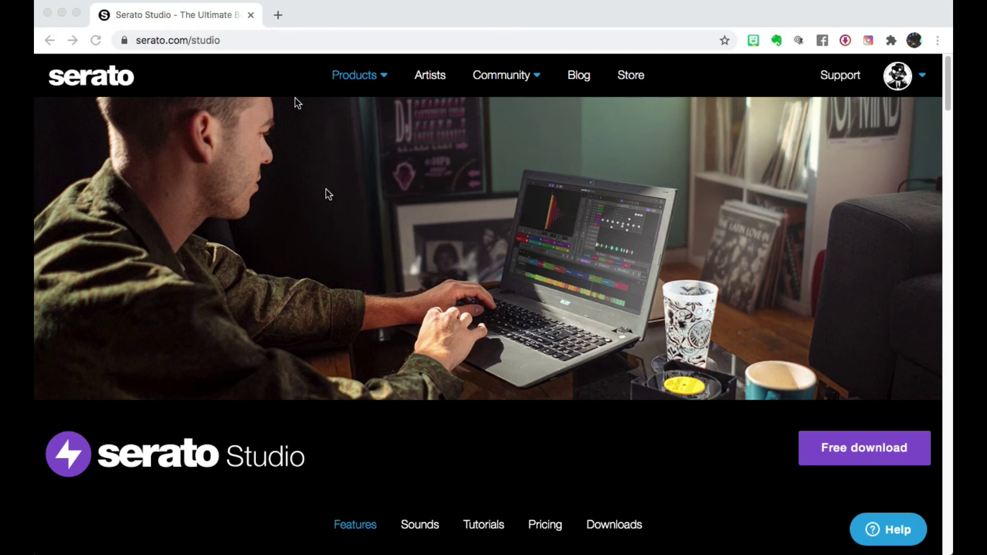
{"action": "left_click", "coordinate": [163, 42]}
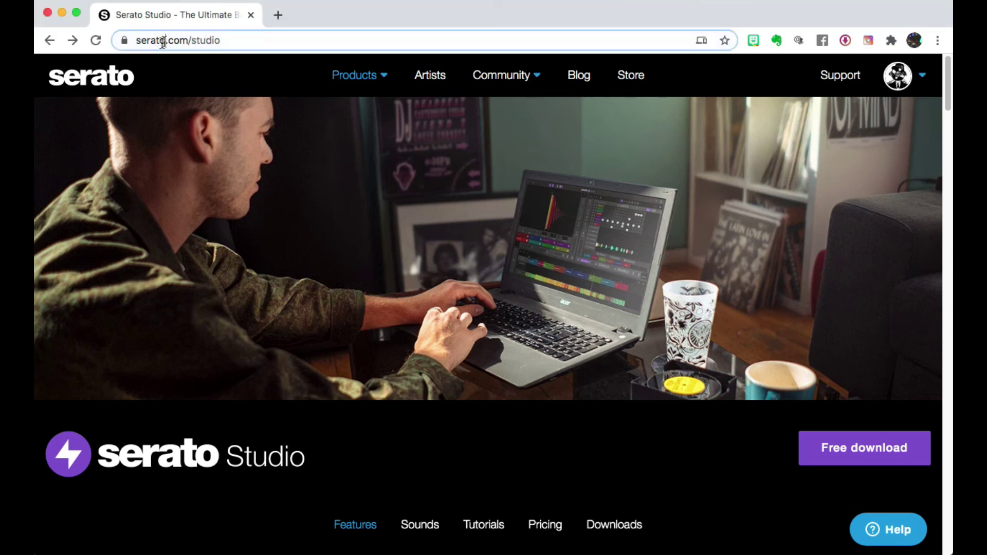
{"action": "left_click", "coordinate": [345, 254]}
{"action": "scroll", "coordinate": [606, 275], "scroll_direction": "down", "scroll_amount": 1}
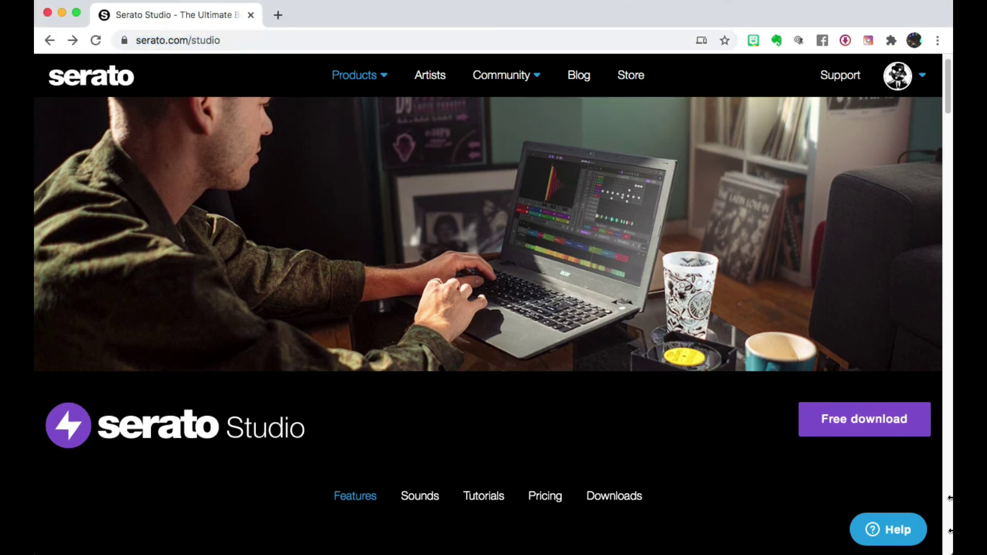